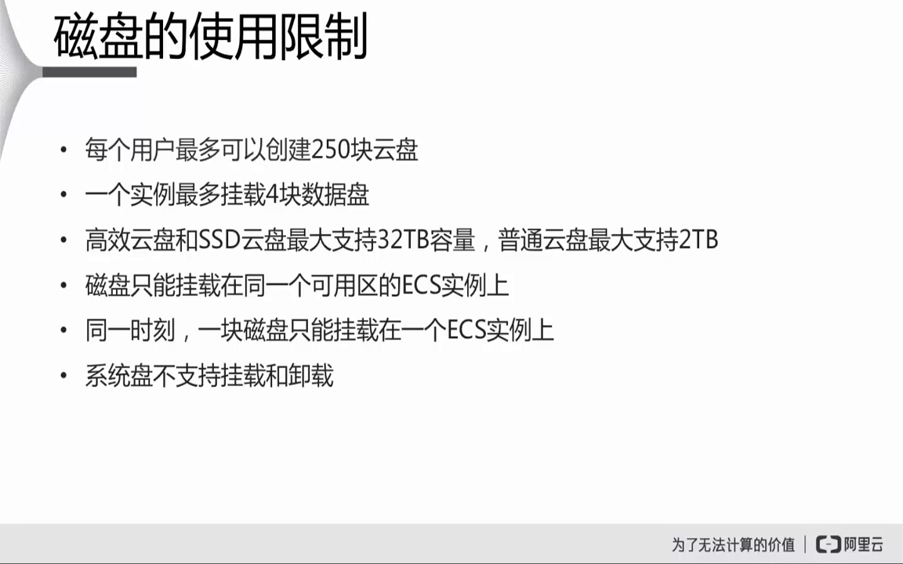
End the slide show, switch to the Alibaba Cloud ECS console in the browser and open the disk list for region 华东 1
key(Right)
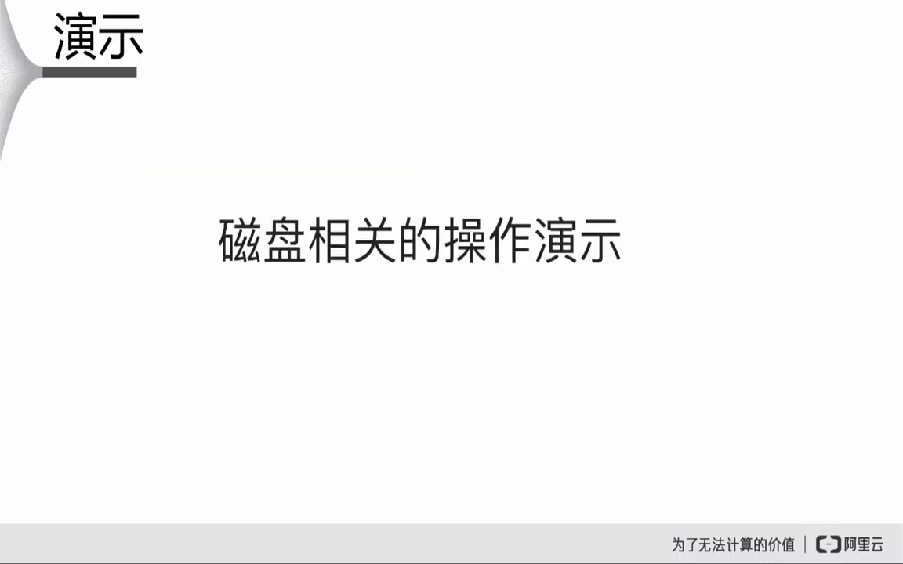
key(Escape)
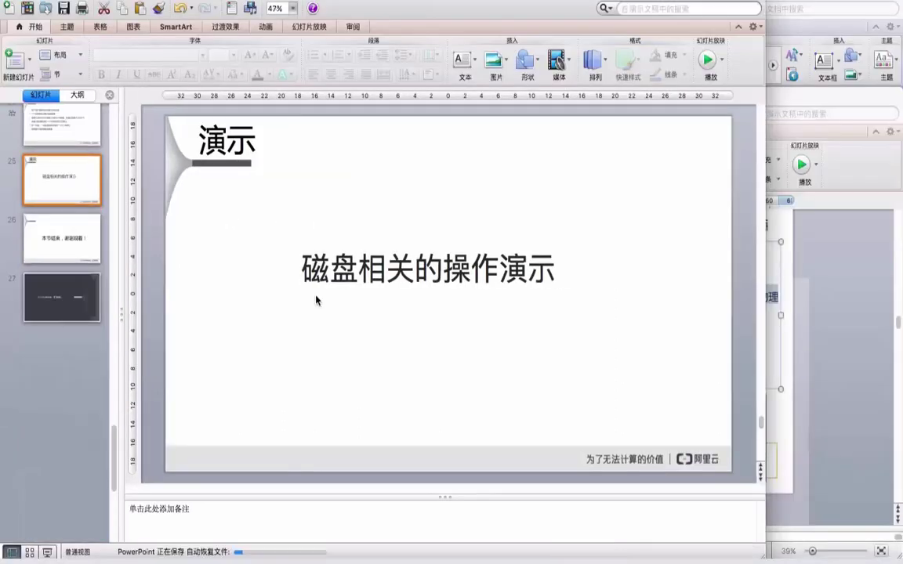
click(600, 558)
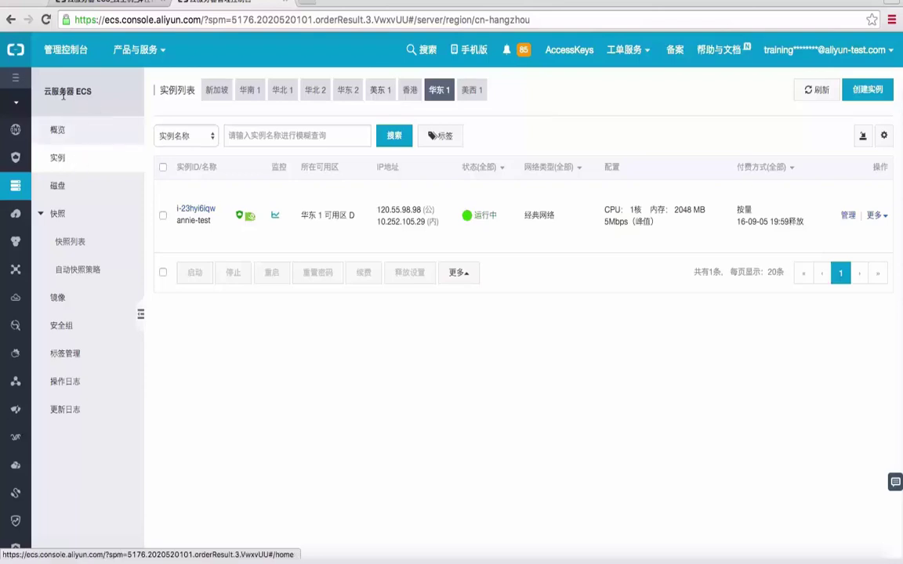
click(59, 196)
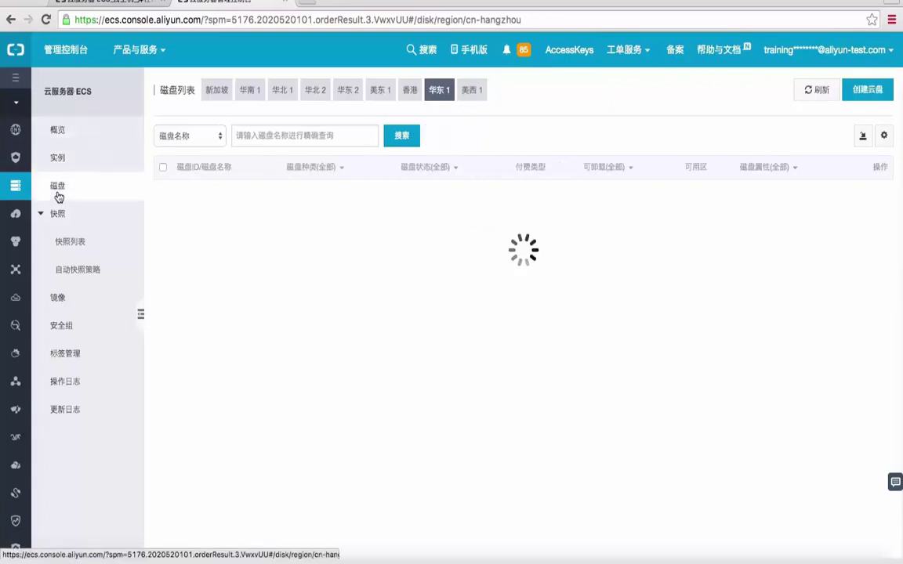
Look at the cloud disk purchase page and check the availability zone in the instance list, then return to the disk list and refresh it
click(880, 91)
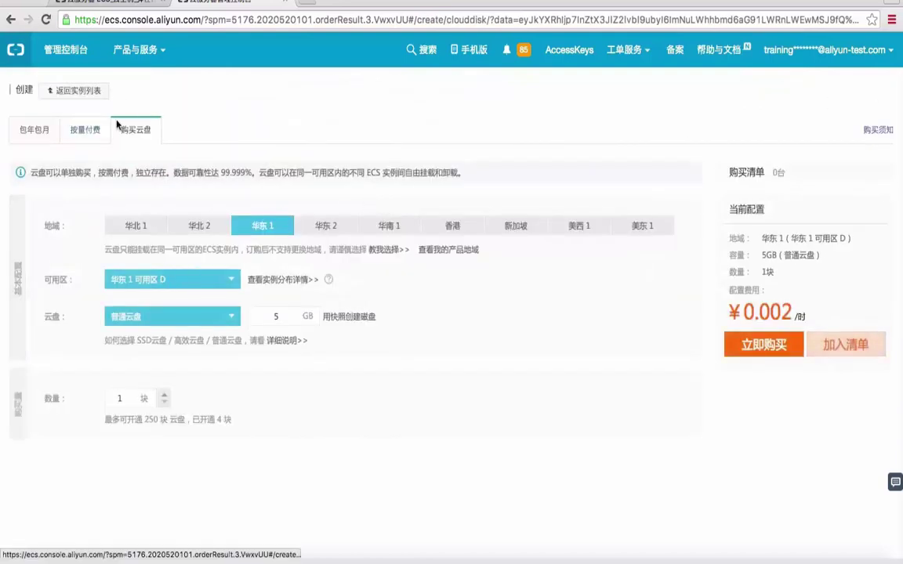
click(10, 19)
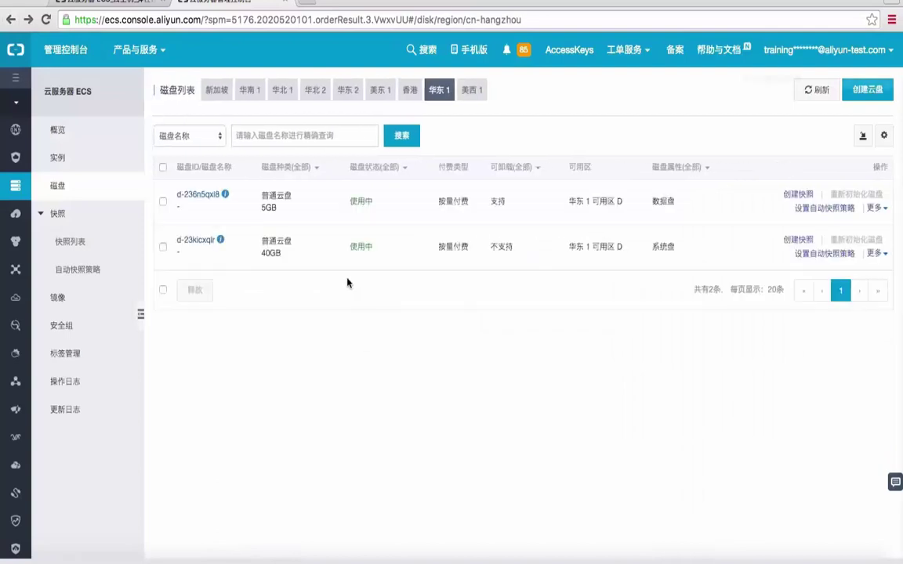
click(62, 165)
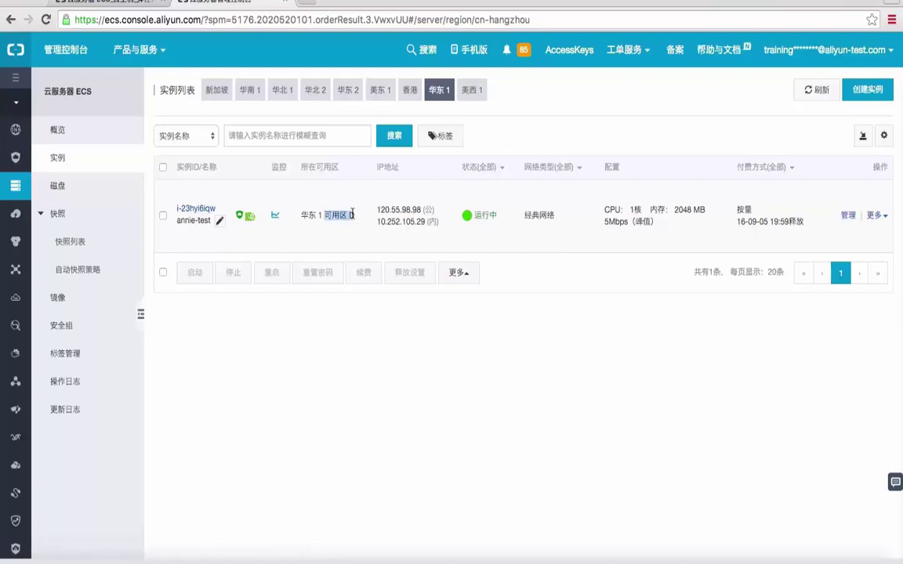
click(78, 186)
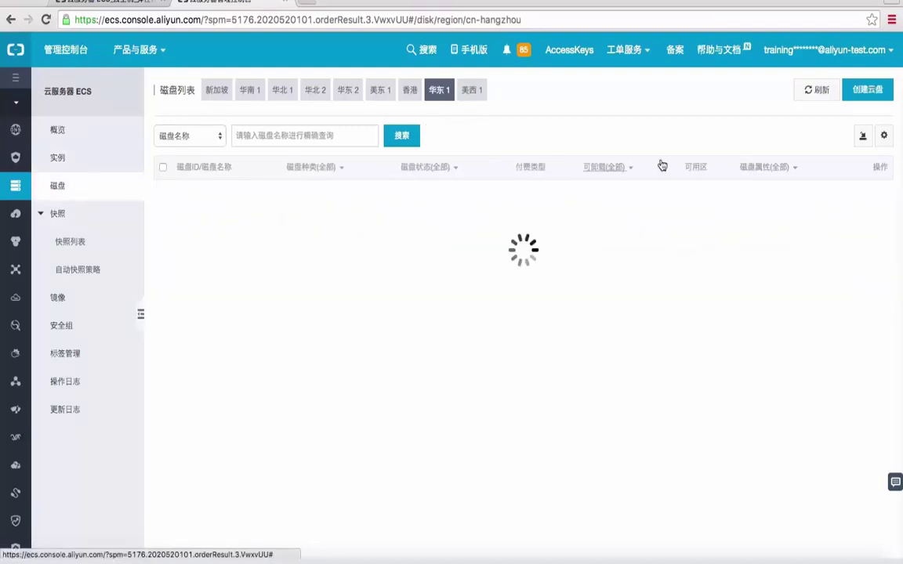
click(813, 91)
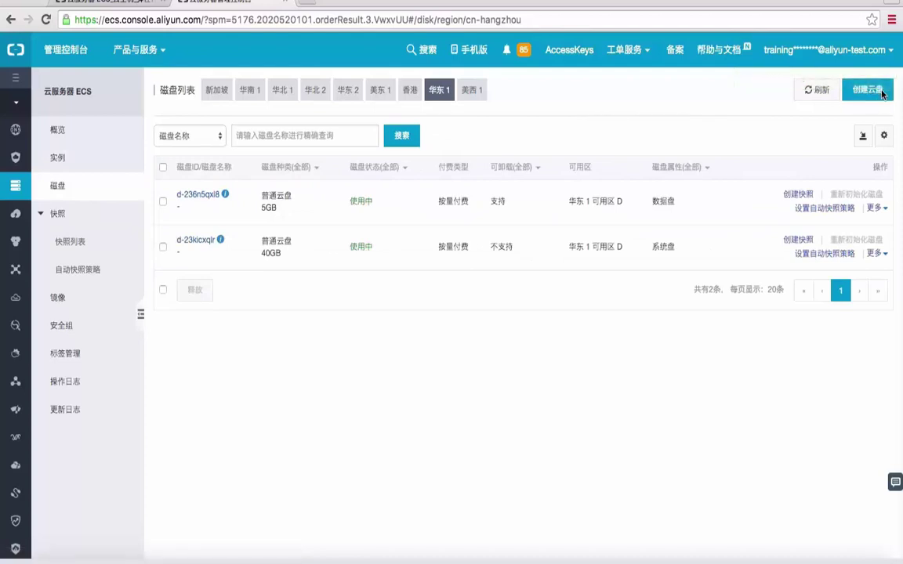
Order and activate one 6 GB 普通云盘 in 华东 1 可用区 D
click(881, 90)
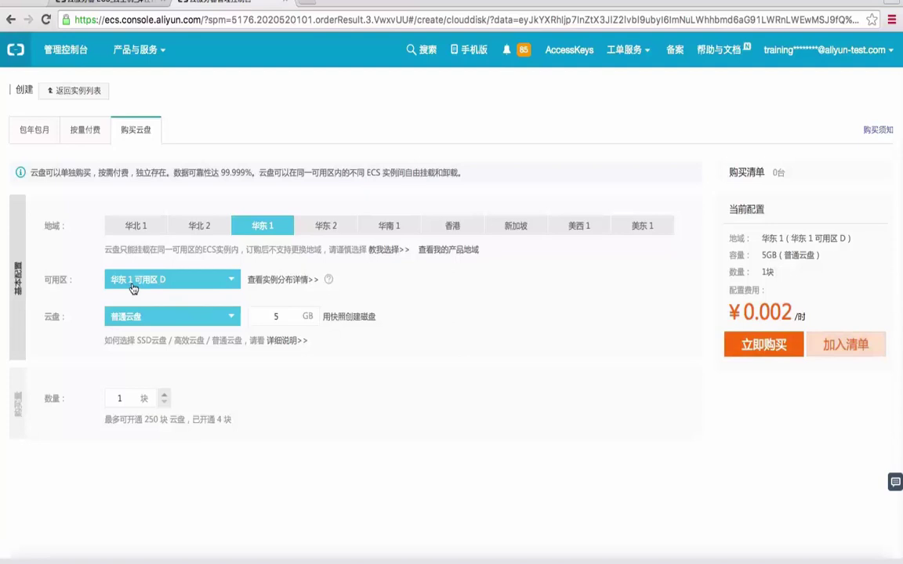
click(166, 396)
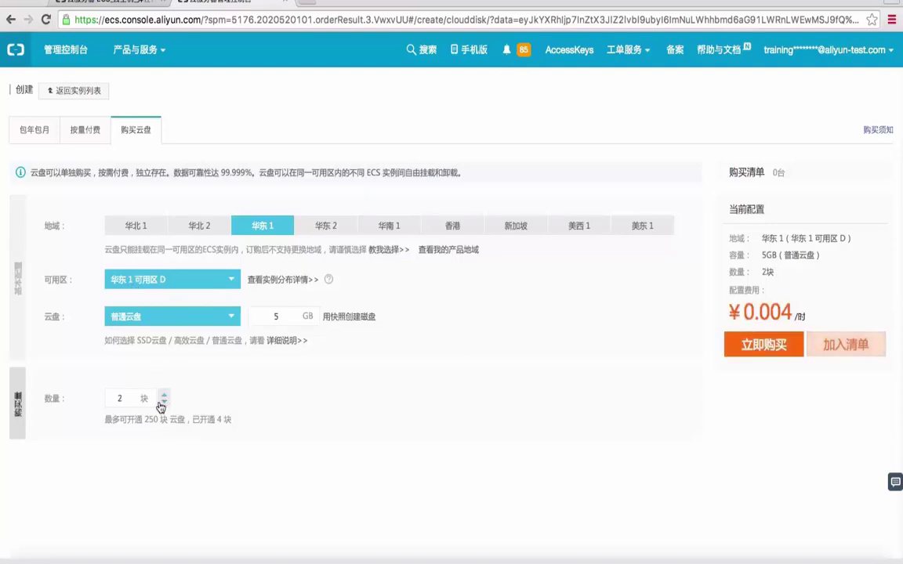
click(163, 402)
click(282, 316)
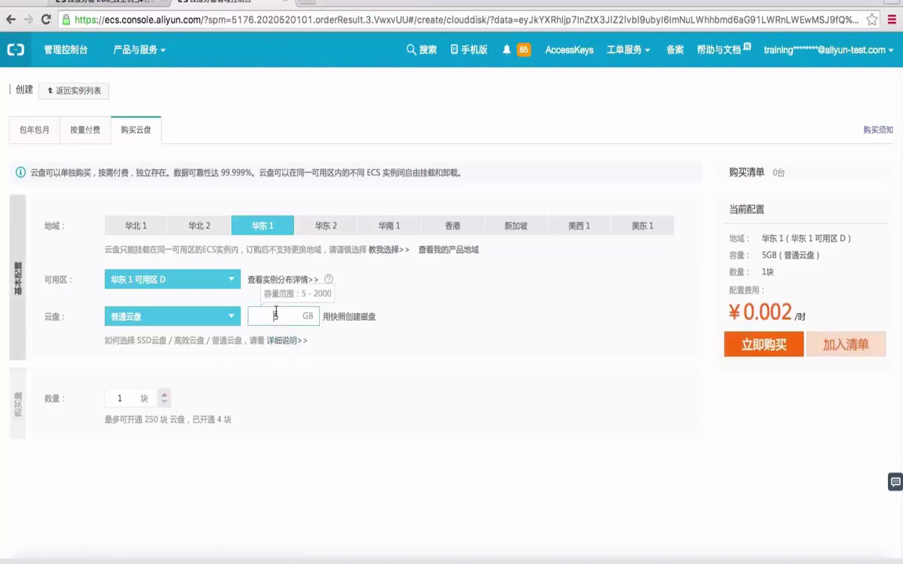
double_click(278, 315)
text(6)
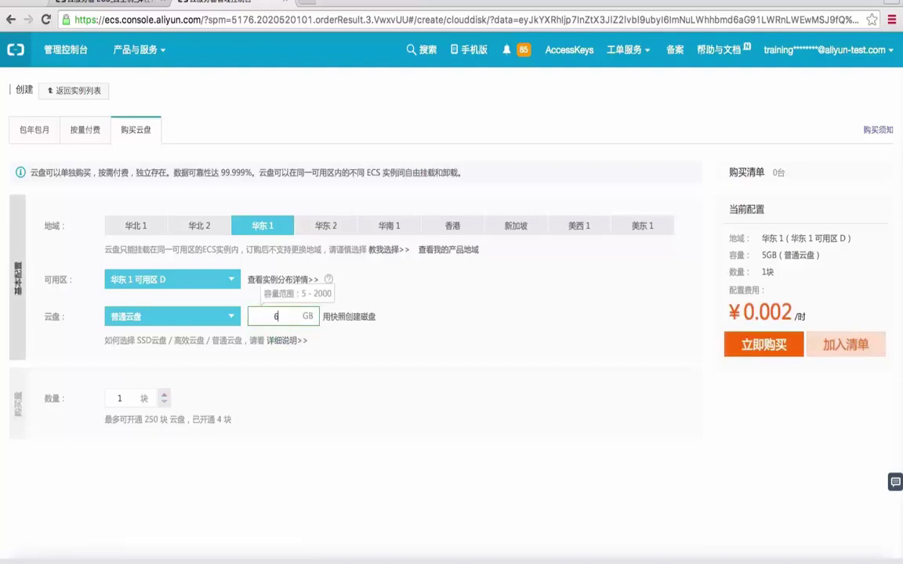
click(448, 409)
click(765, 346)
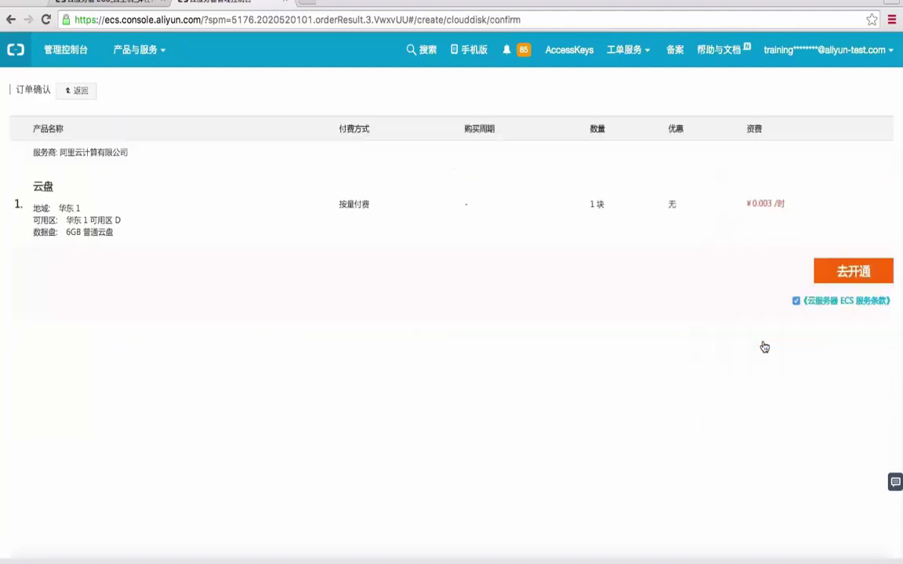
click(839, 274)
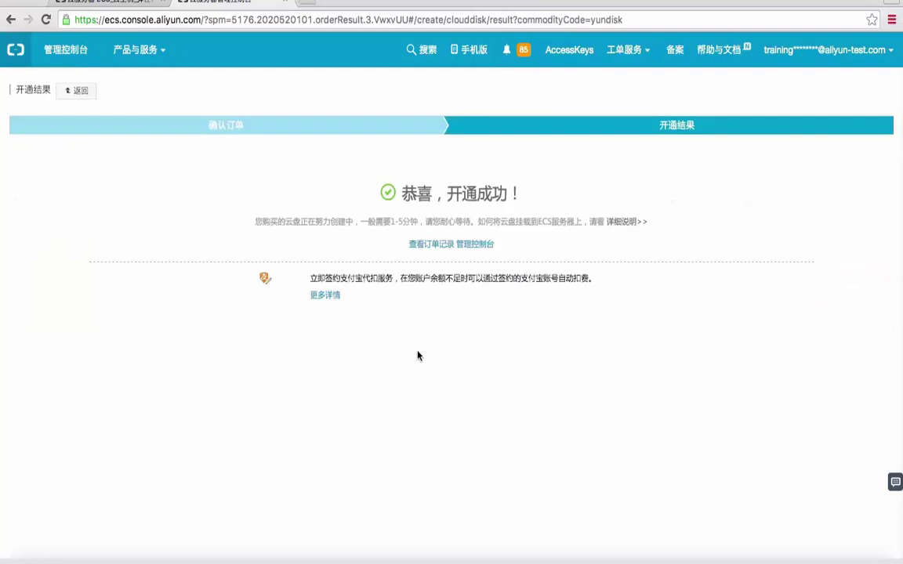
Return to the console's disk list, refresh it and view the details of the new 6 GB disk
click(477, 245)
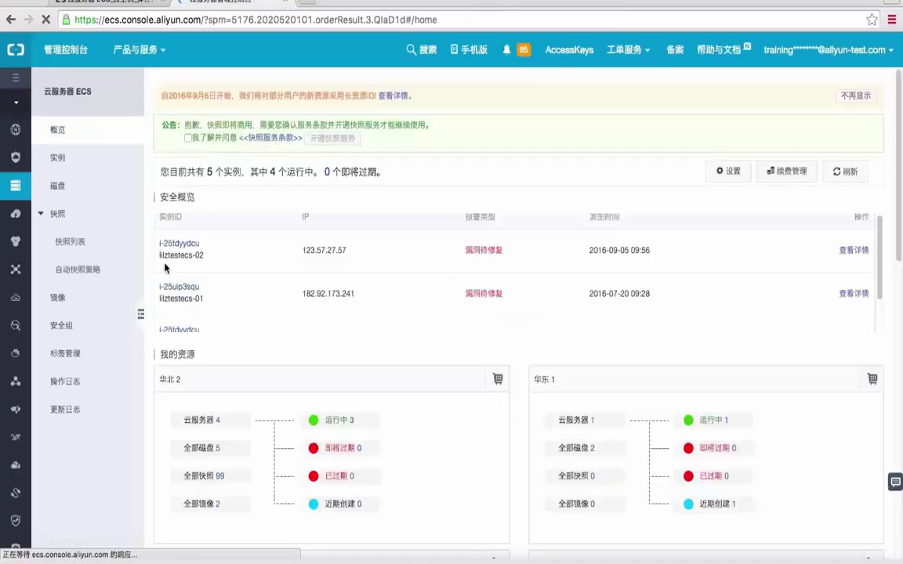
click(63, 185)
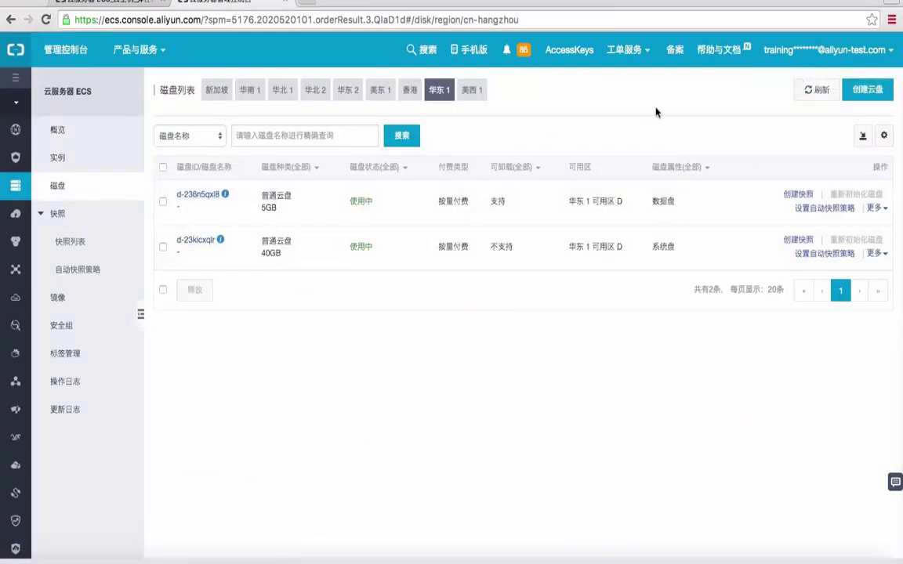
click(805, 91)
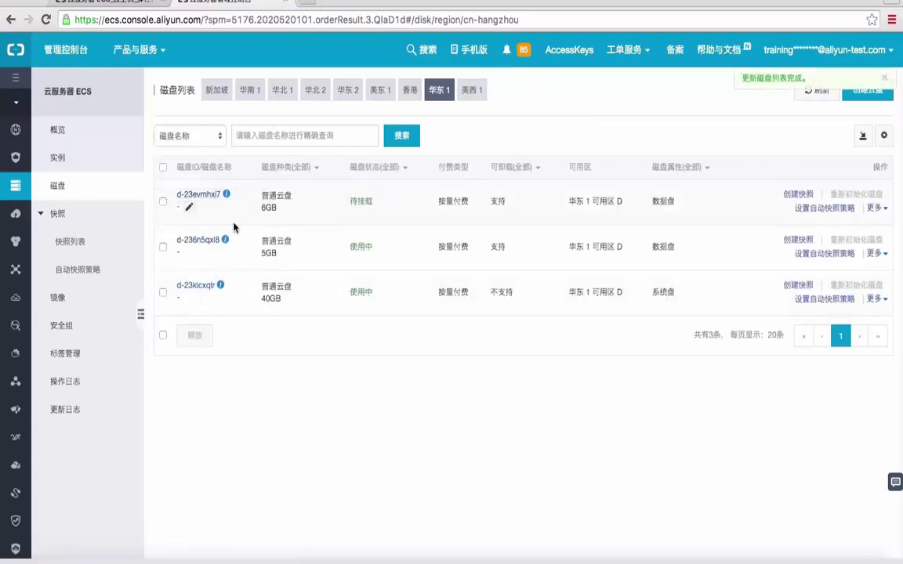
mouse_move(226, 195)
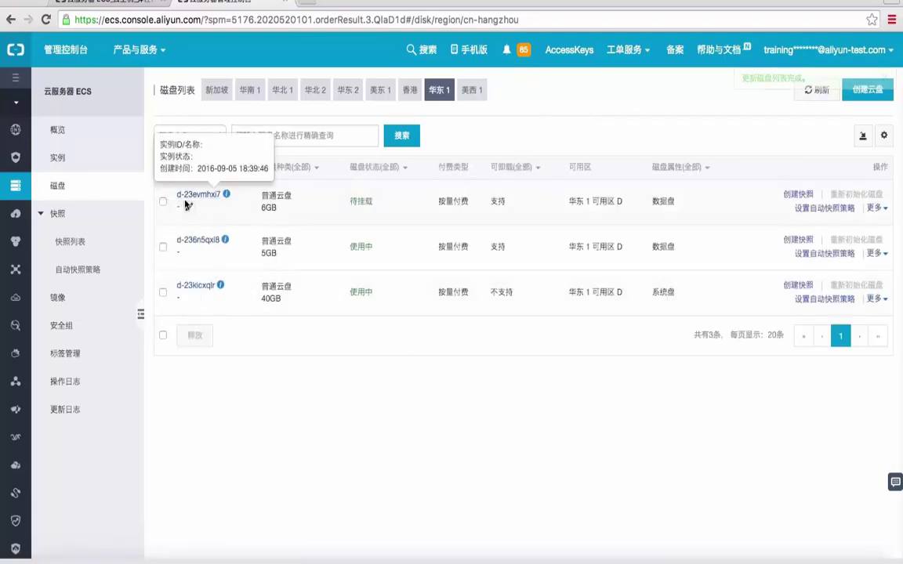
Set up mounting the 6 GB disk (挂载) on target instance i-23hyi6iqw with device name /dev/xvdk
click(878, 209)
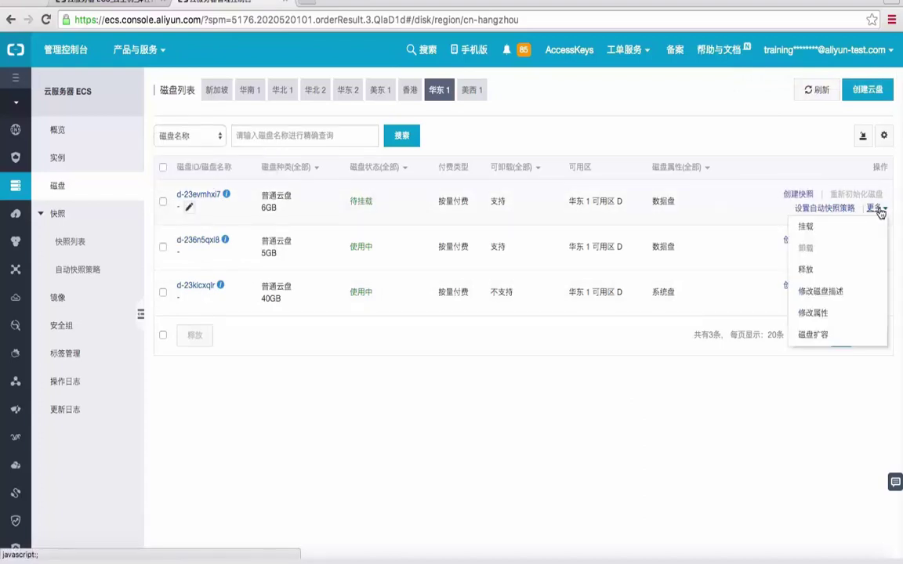
click(840, 231)
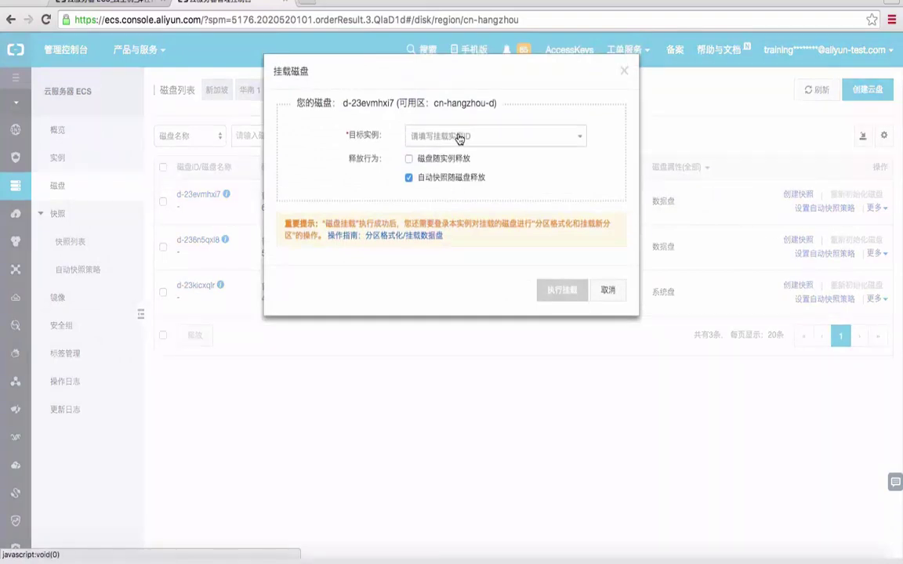
click(460, 138)
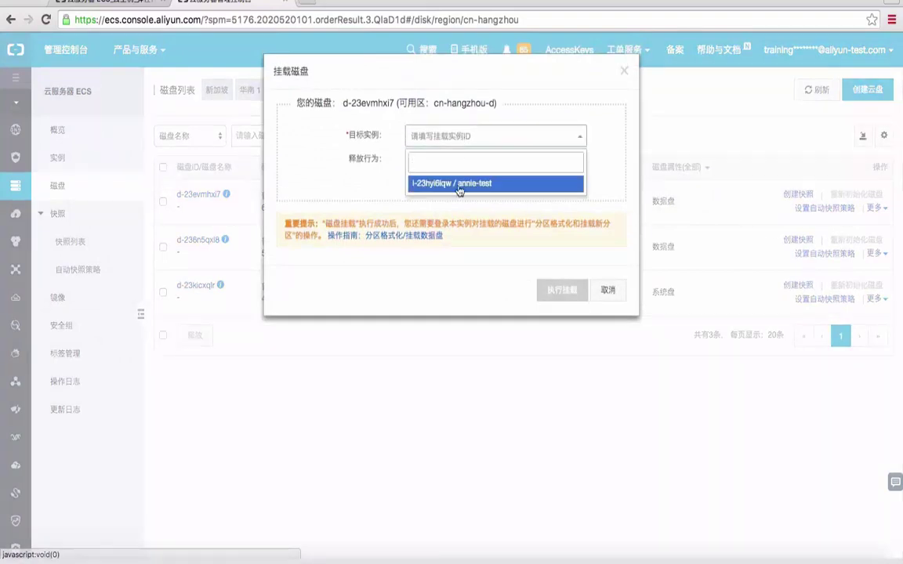
click(459, 185)
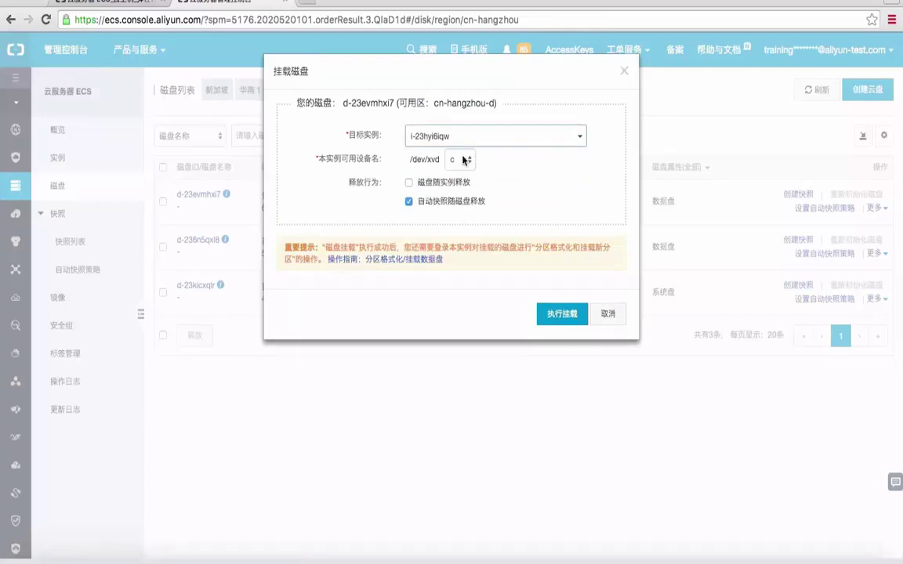
click(471, 164)
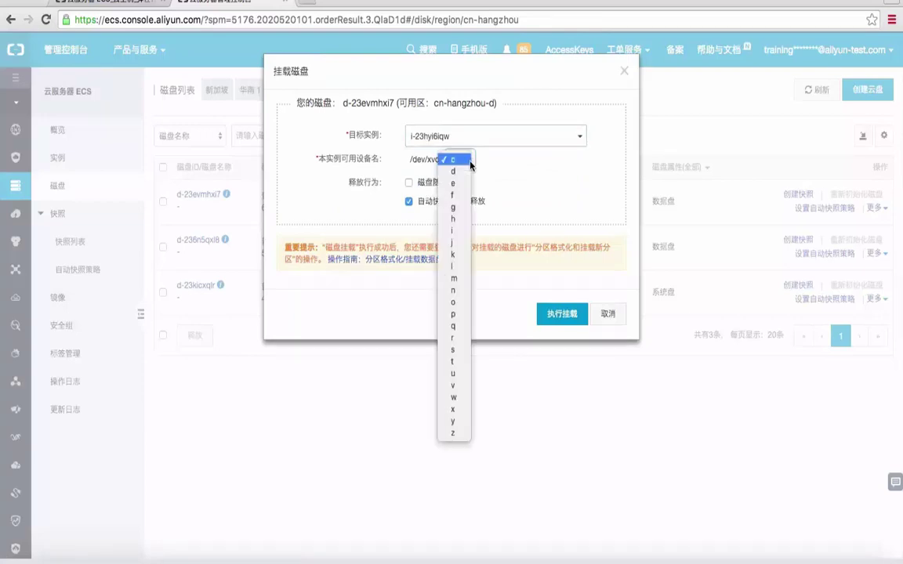
click(459, 180)
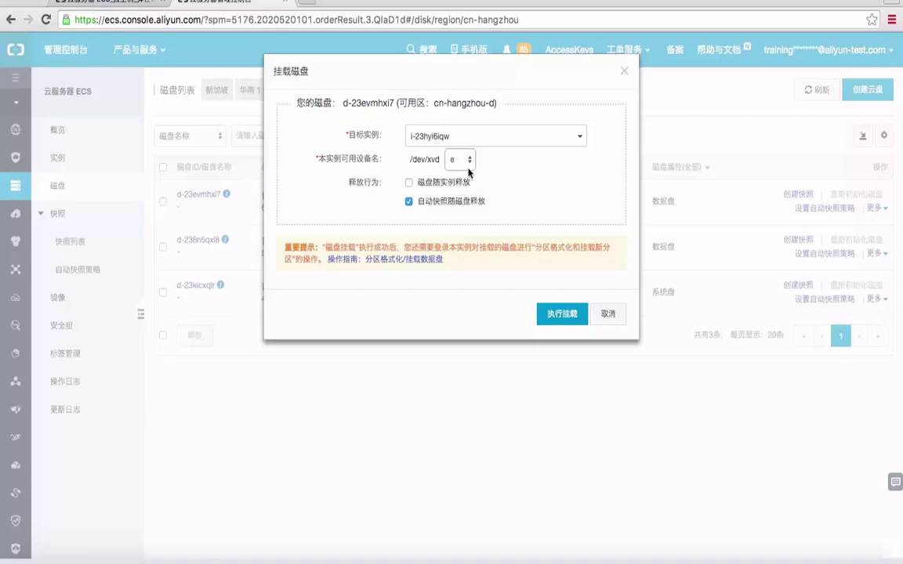
click(470, 164)
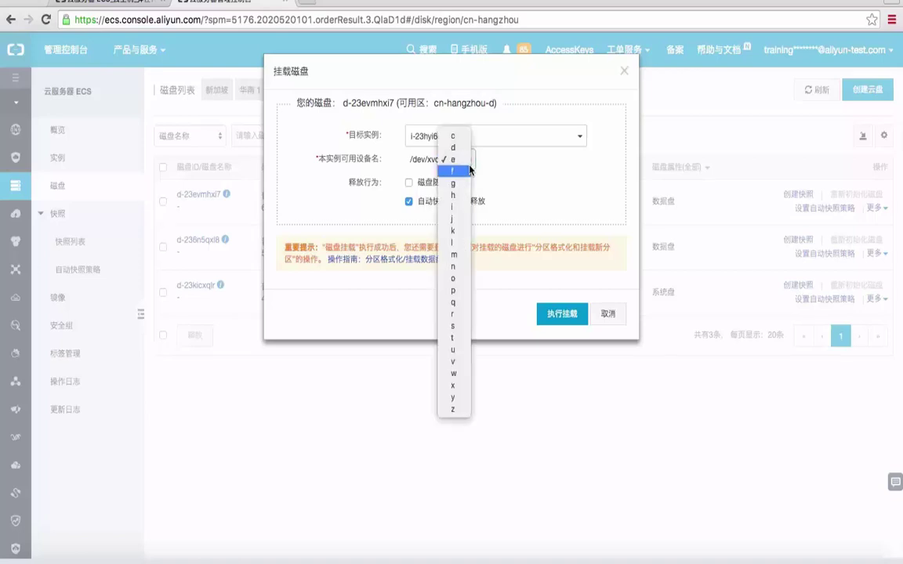
click(452, 231)
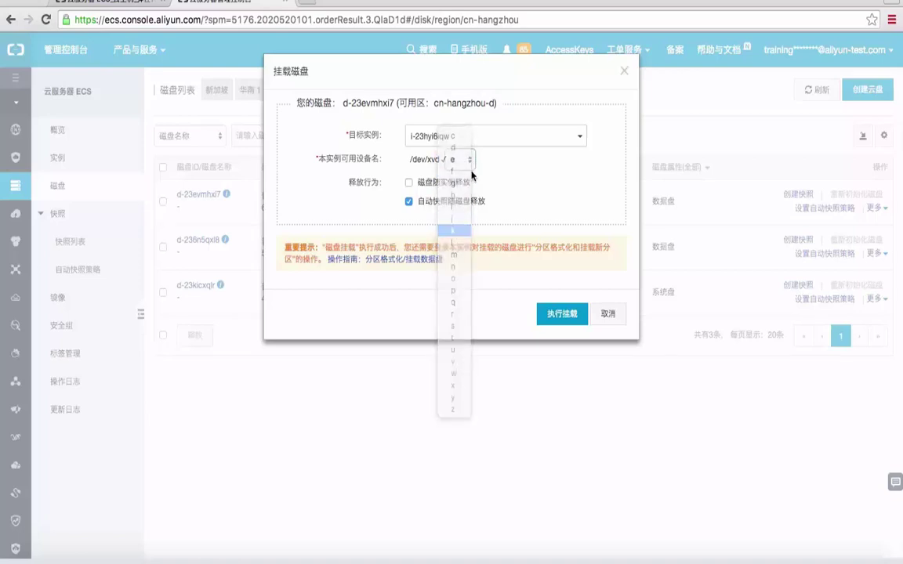
Toggle the 磁盘随实例释放 and 自动快照随磁盘释放 options and back, and execute the mount of the 6 GB disk
click(410, 185)
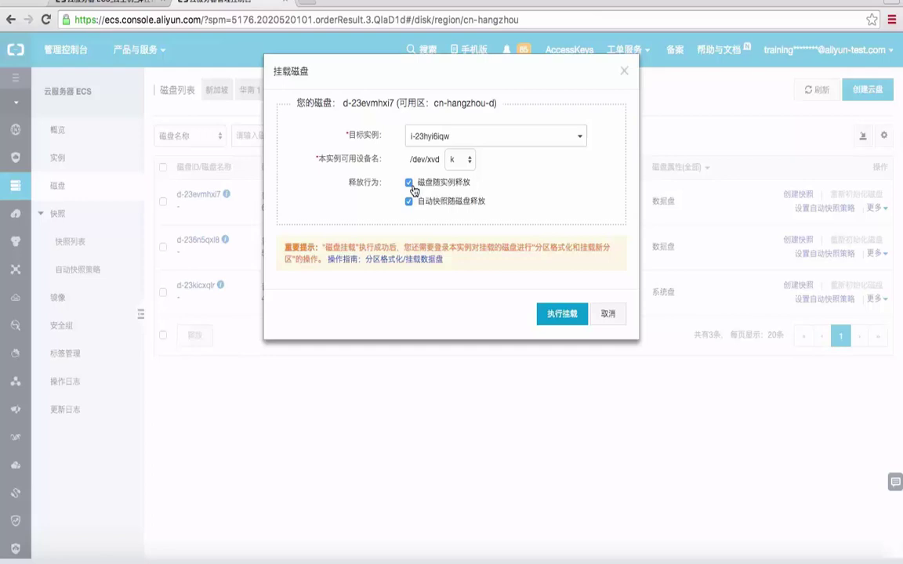
click(410, 185)
click(408, 202)
click(408, 202)
click(568, 318)
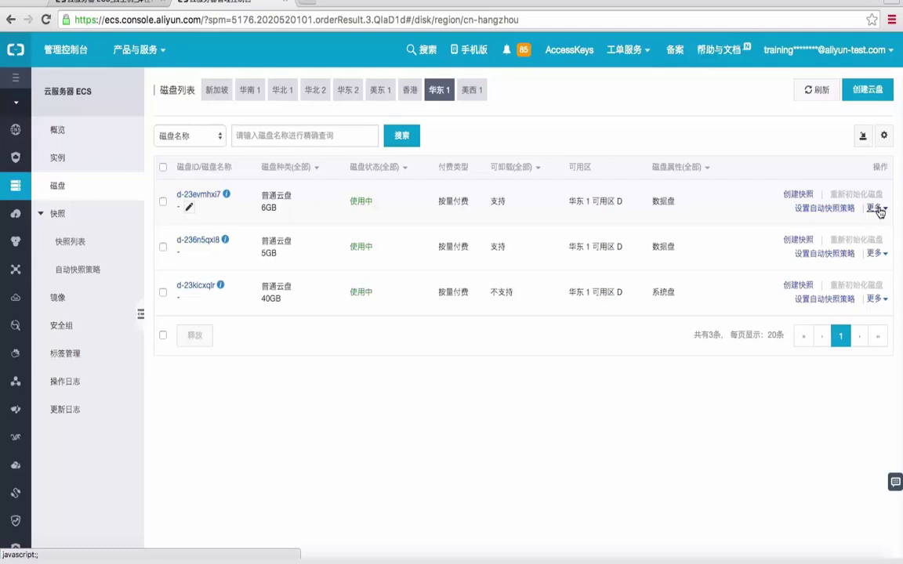
Unmount the 6 GB data disk (卸载) from its instance and refresh the disk list
click(878, 209)
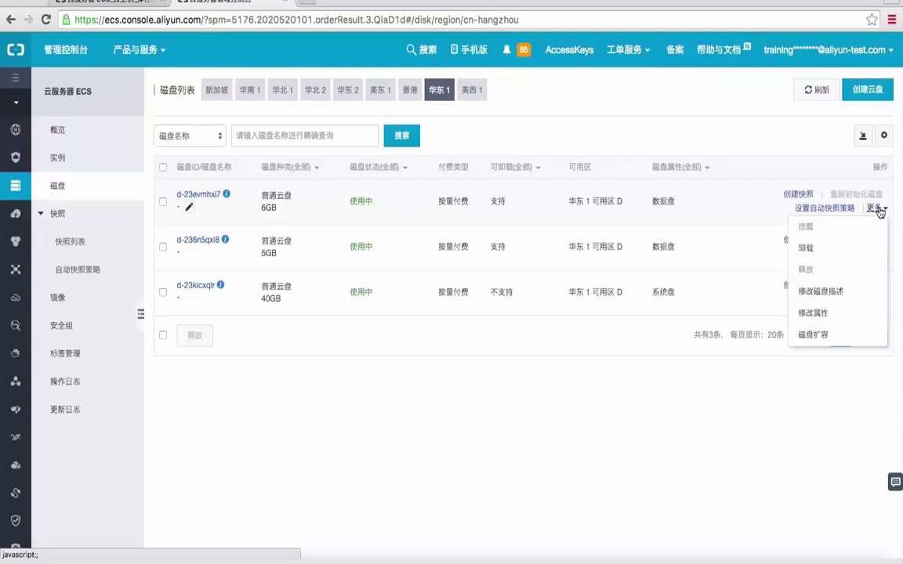
click(827, 259)
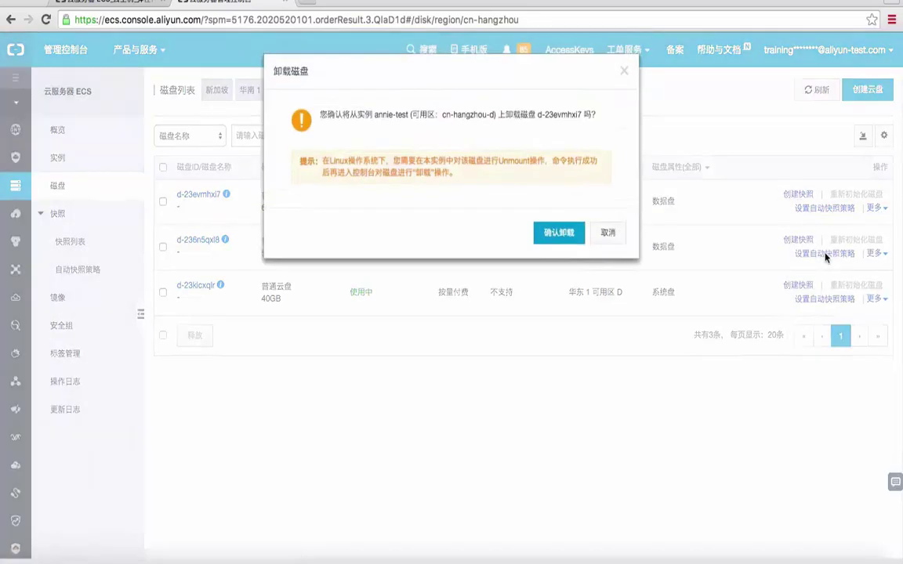
click(566, 232)
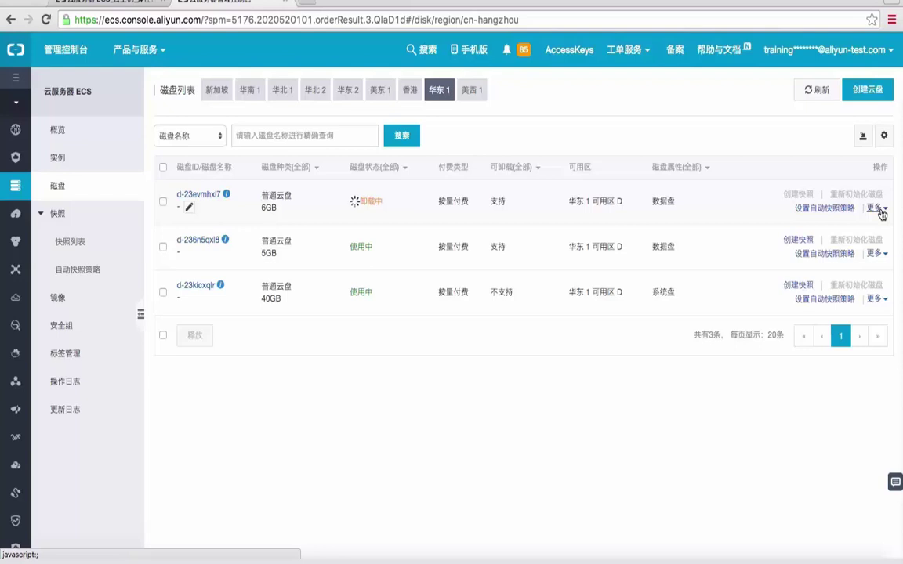
click(46, 19)
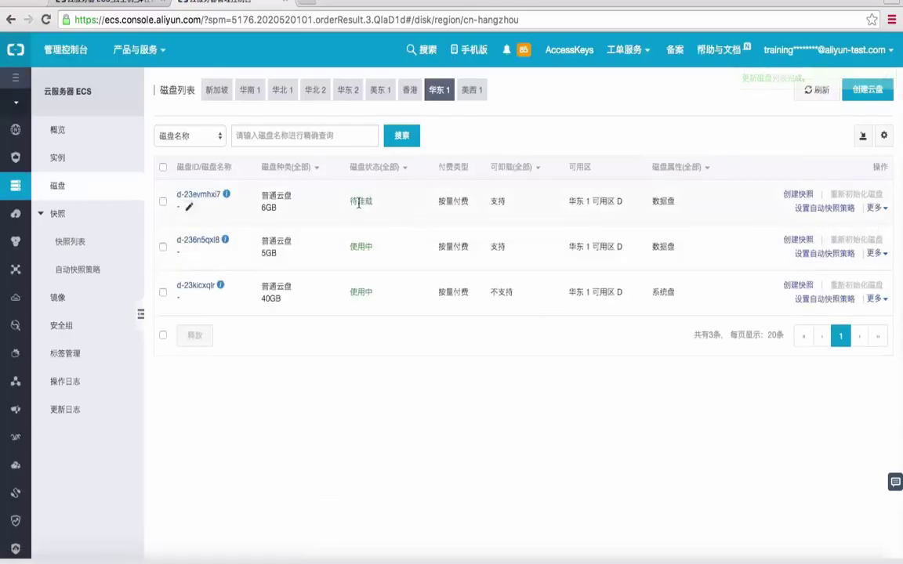
Preview expanding the unmounted 6 GB disk to 7 GB (磁盘扩容) and return to the disk list without submitting the order
click(874, 208)
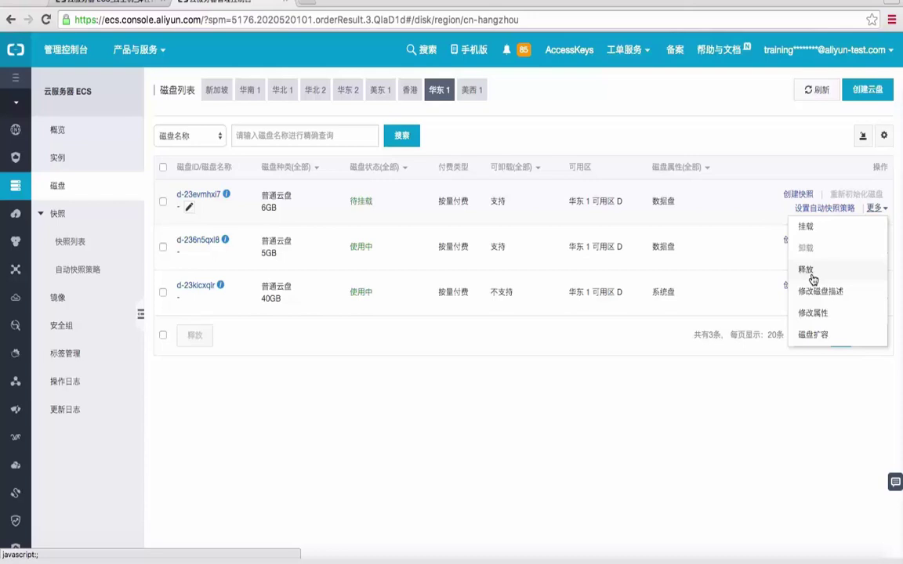
click(814, 336)
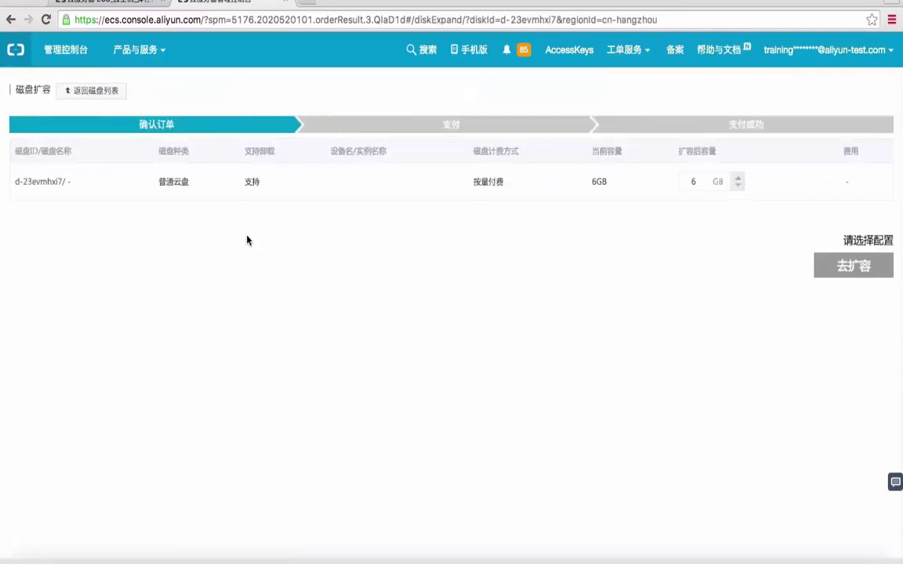
click(742, 180)
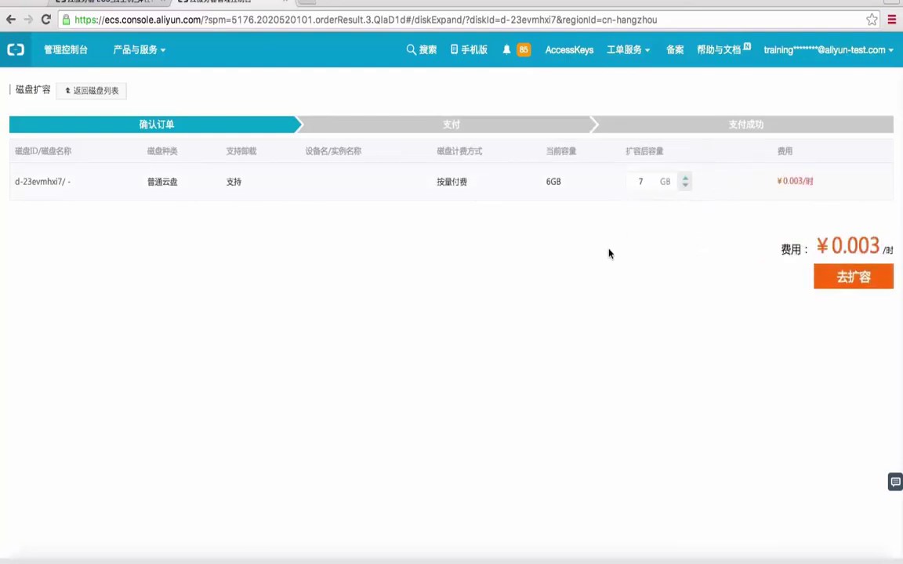
click(10, 22)
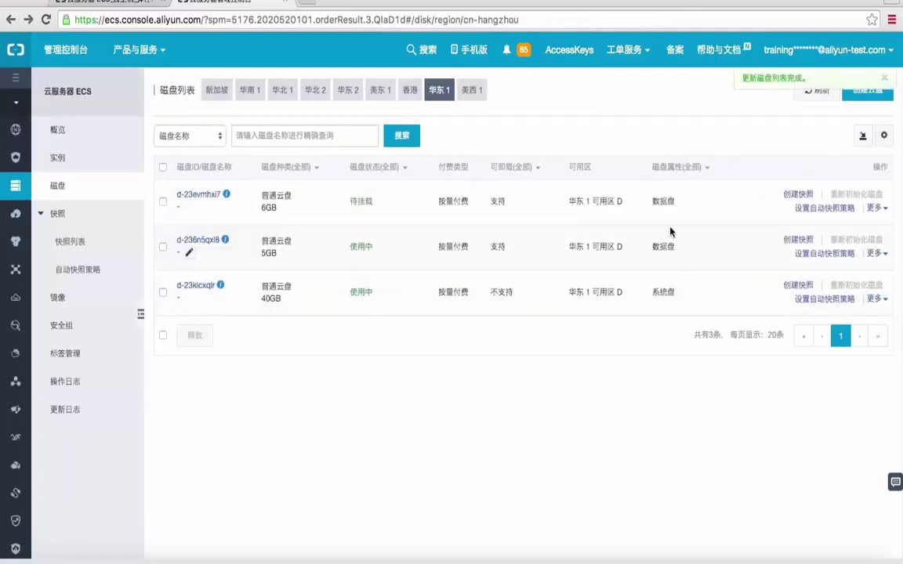
Release the unmounted 6 GB disk (释放) and confirm its release
click(876, 209)
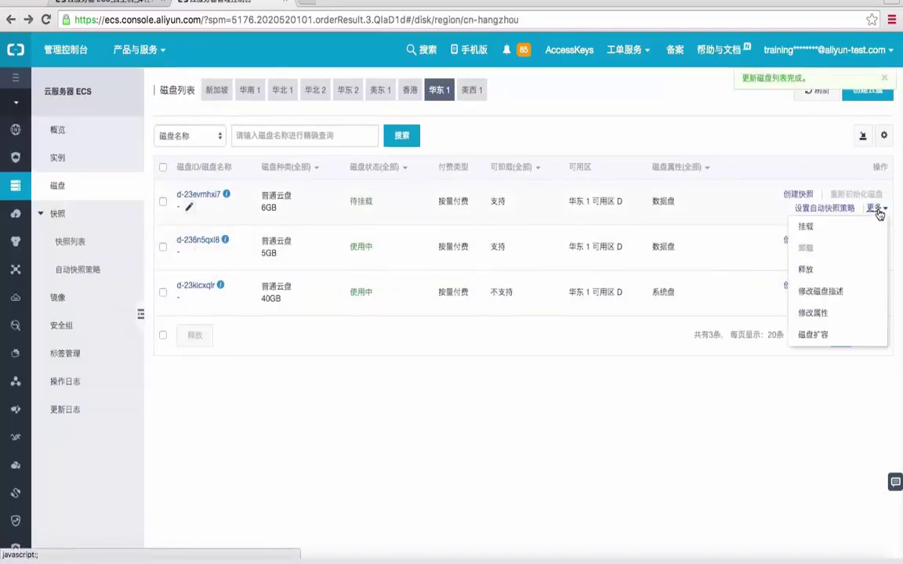
click(827, 275)
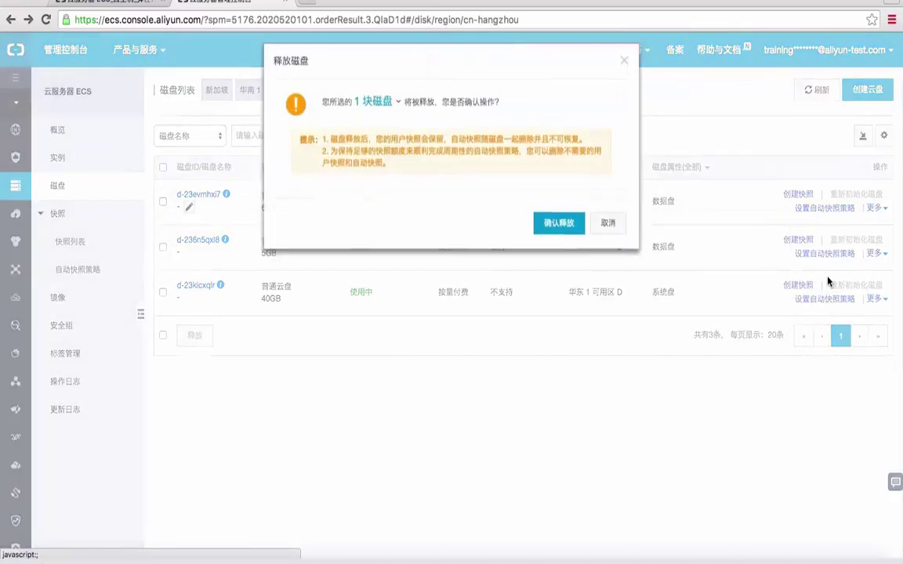
click(559, 234)
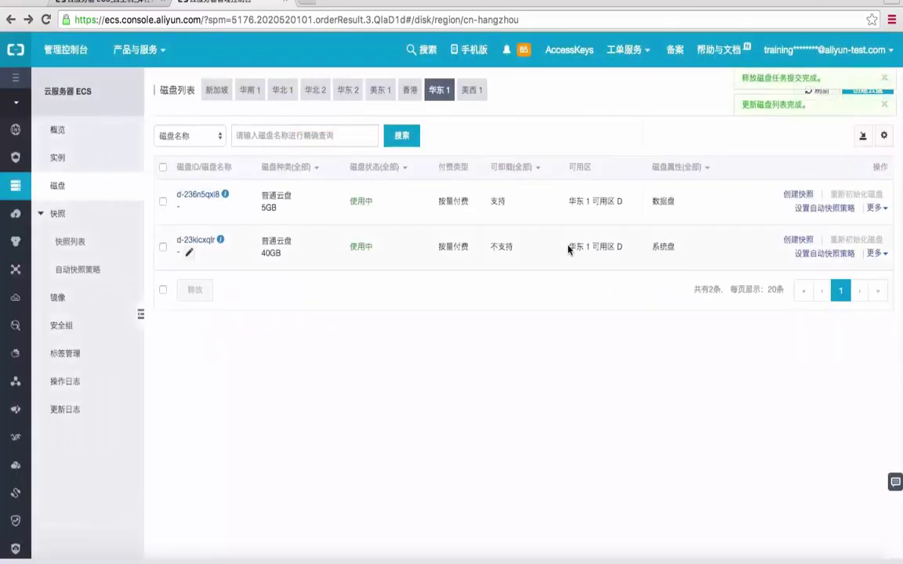